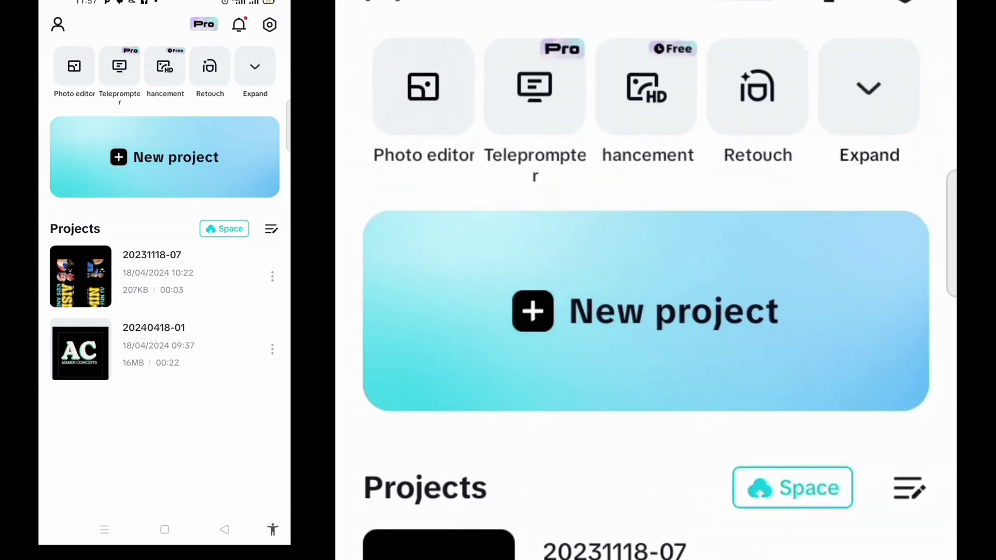
Start a new project from the CapCut home screen
click(645, 318)
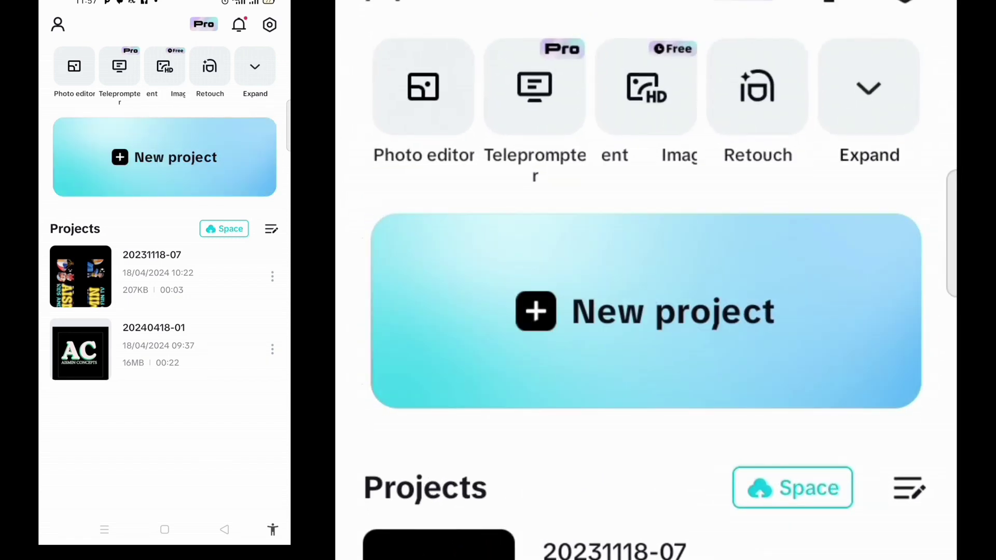
scroll(242, 346, down, 3)
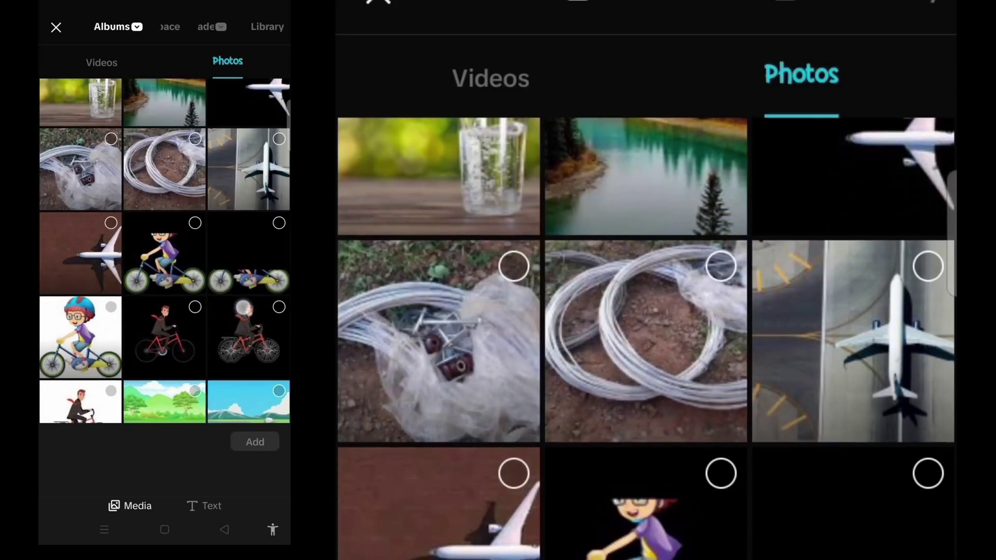
scroll(238, 325, down, 2)
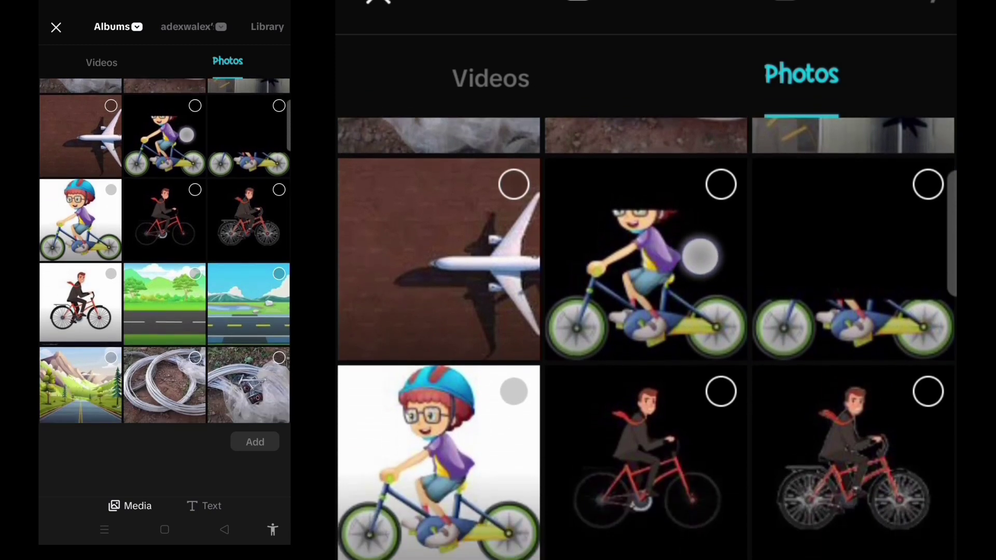
scroll(169, 137, up, 1)
Add the cartoon cyclist and road landscape photos to the timeline
click(194, 114)
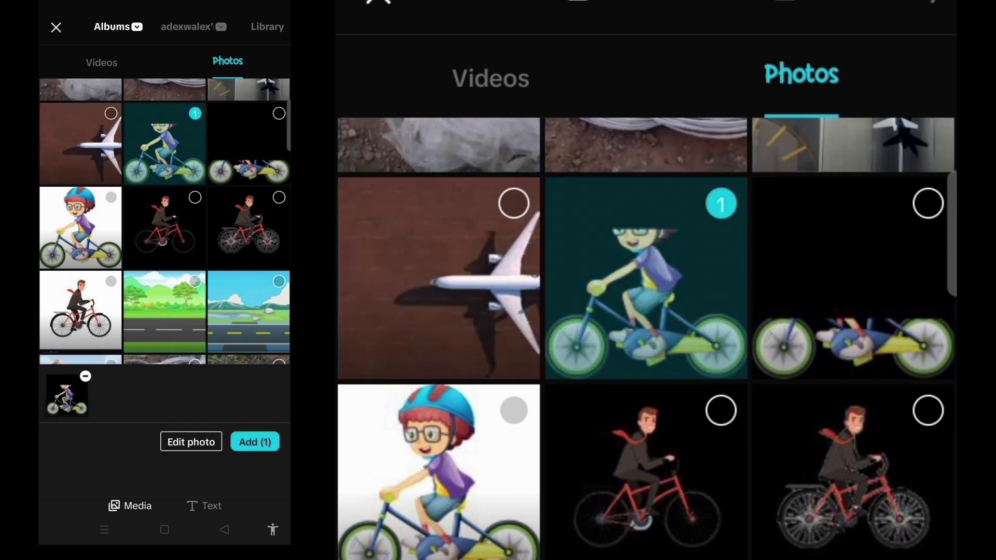
scroll(164, 233, down, 2)
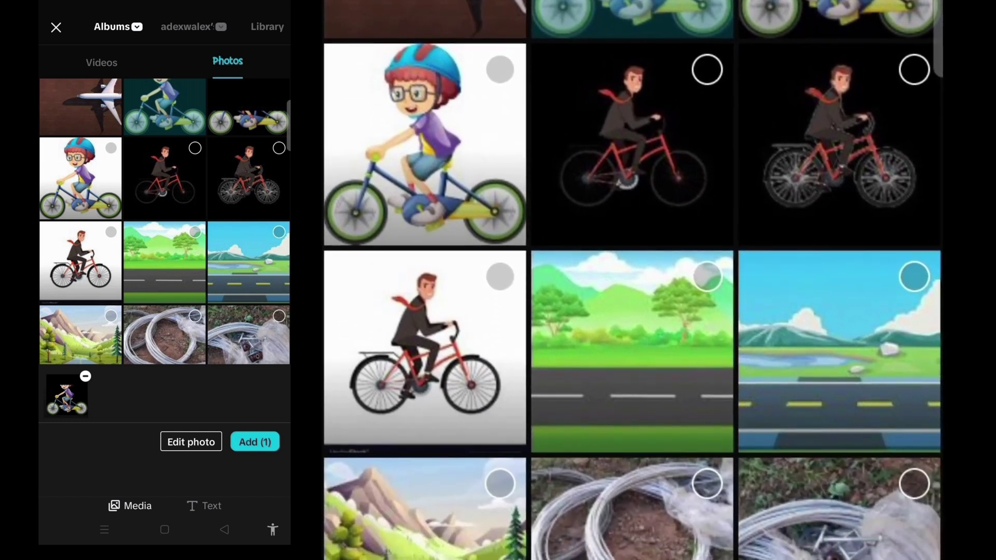
click(275, 231)
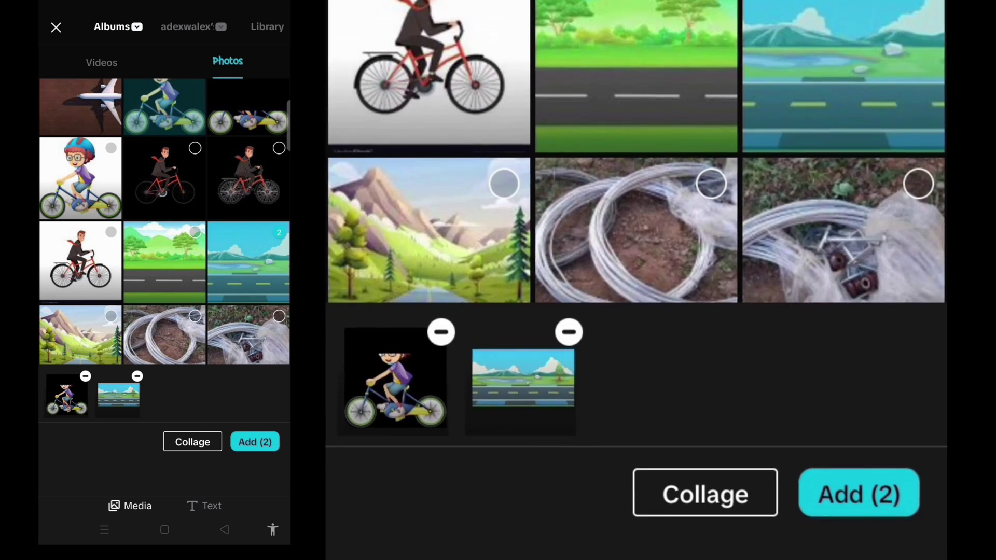
click(255, 441)
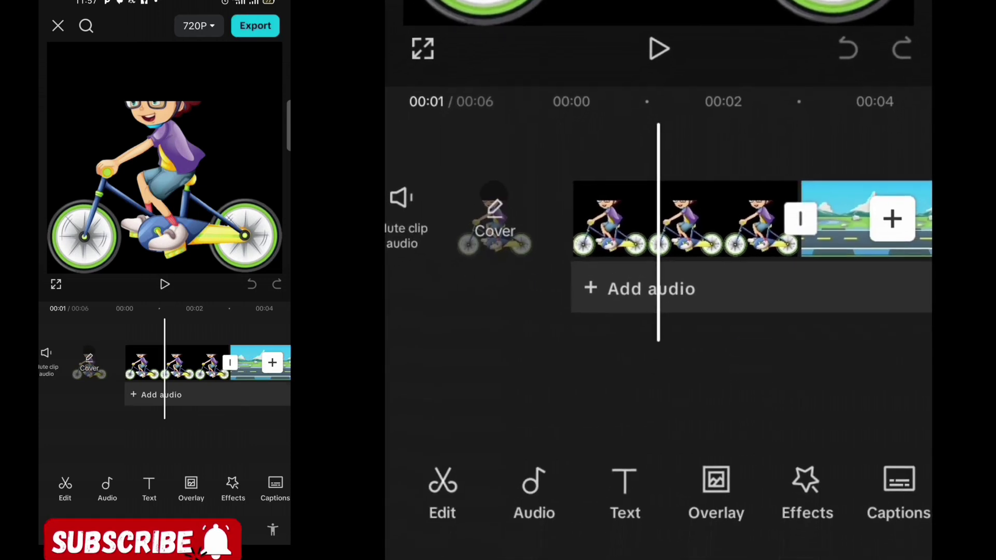
Move the cyclist clip onto an overlay track and rewind the playhead to the start
click(178, 362)
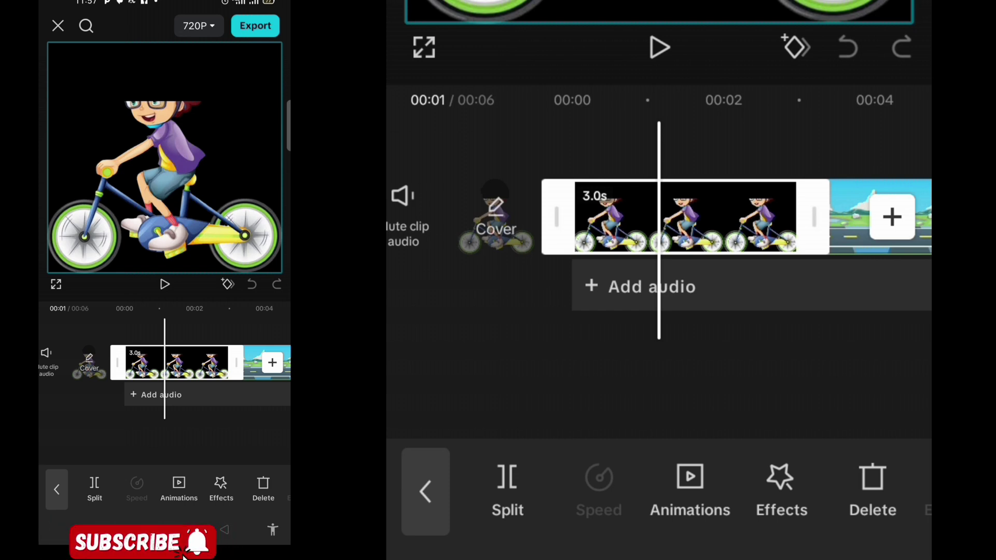
click(261, 488)
drag(261, 487, 148, 515)
drag(254, 484, 166, 504)
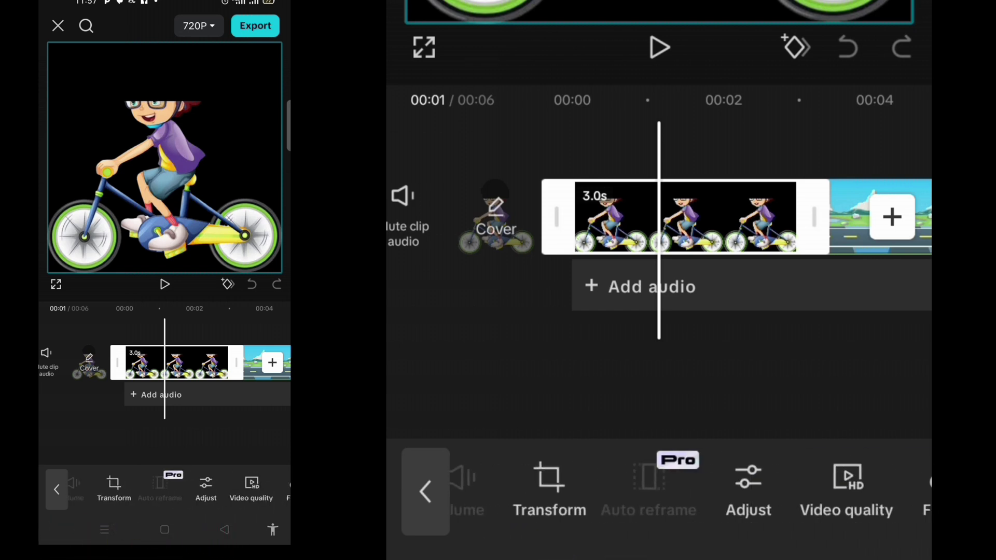
drag(661, 521, 569, 521)
drag(816, 542, 664, 543)
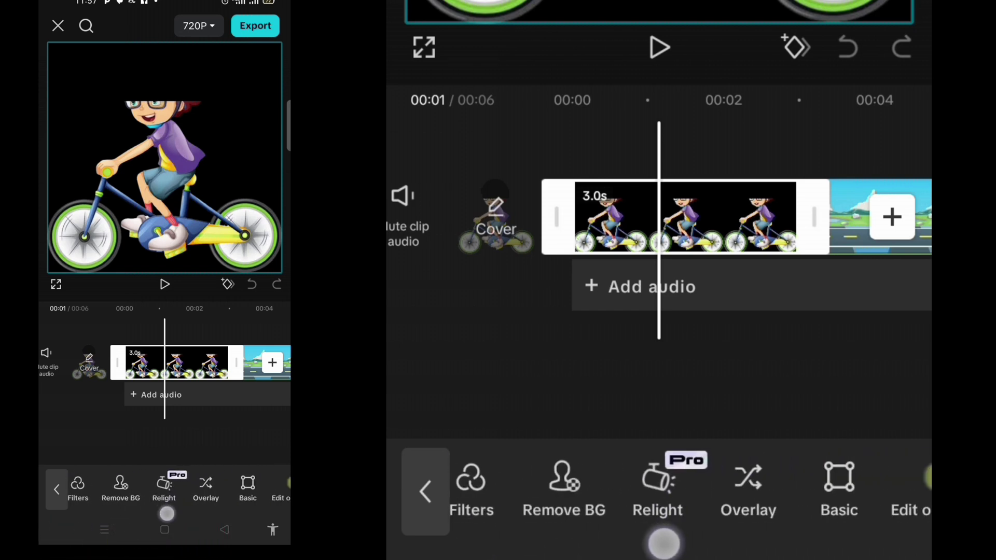
click(760, 489)
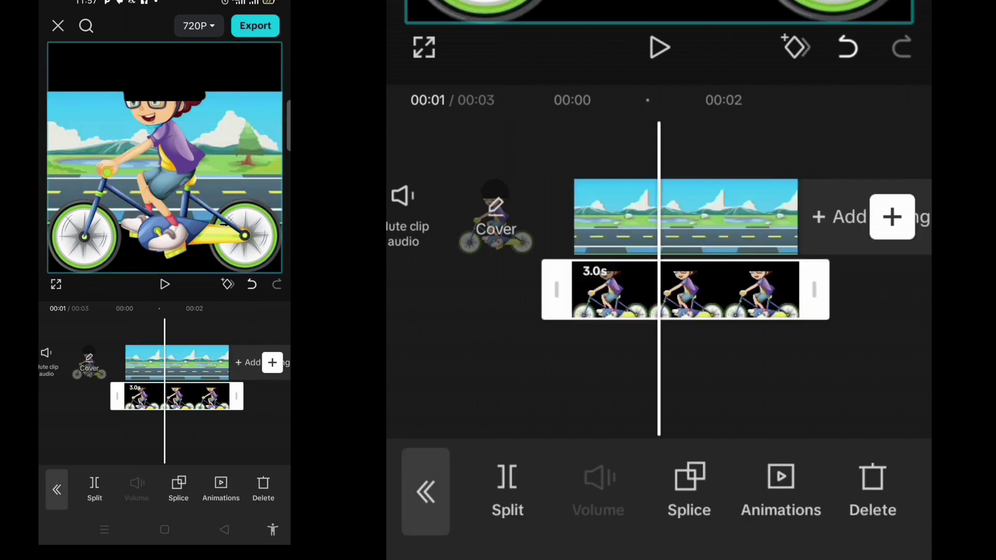
mouse_move(762, 382)
mouse_down()
mouse_move(855, 380)
mouse_move(604, 389)
mouse_move(689, 378)
mouse_up()
Set the project aspect ratio to 16:9 widescreen
click(426, 491)
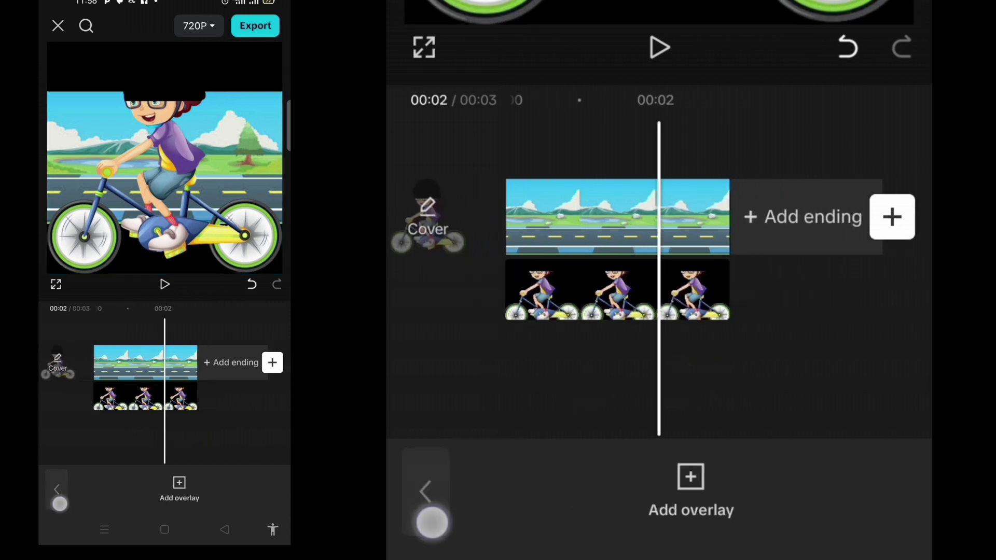
click(429, 522)
drag(851, 536, 664, 535)
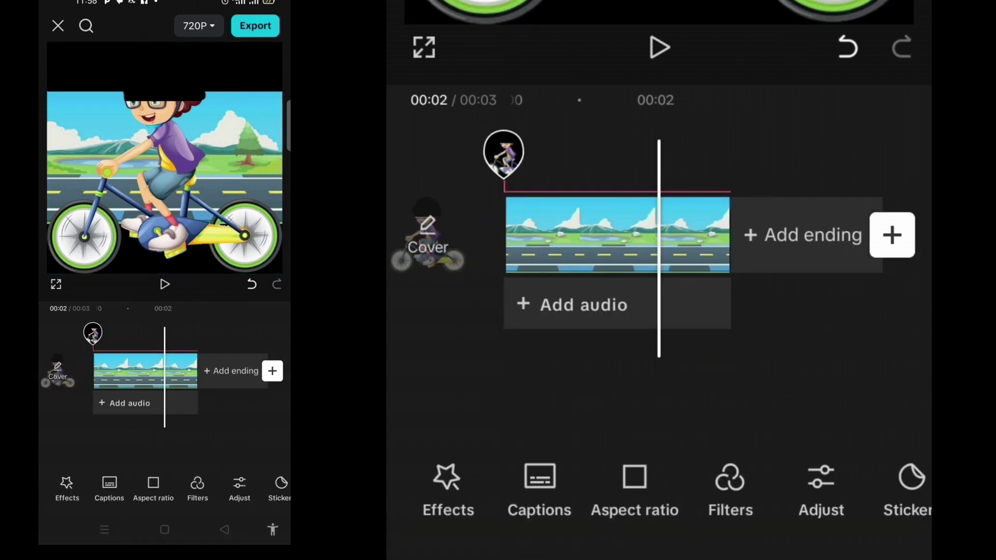
click(634, 498)
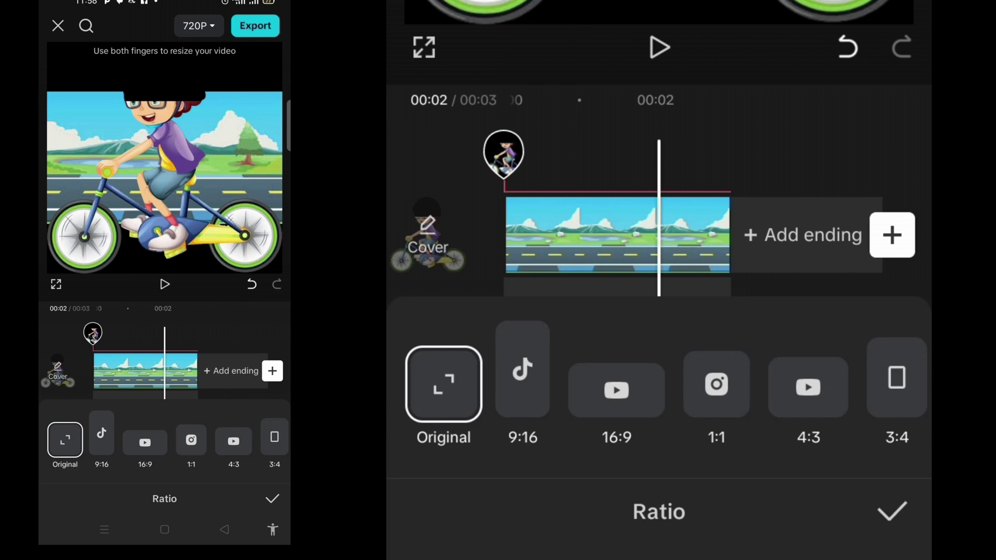
click(617, 390)
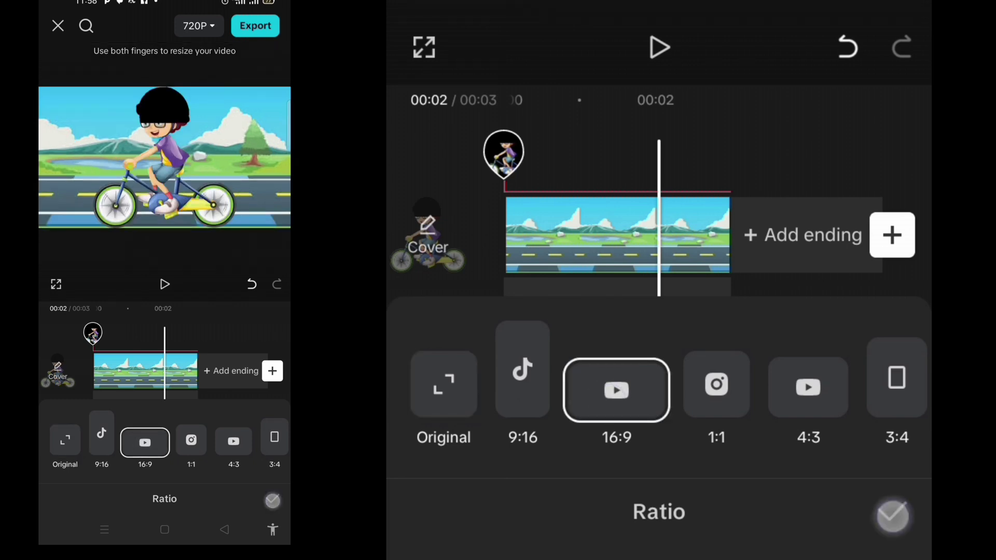
click(892, 514)
Extend the road clip to 5.1 seconds, match the cyclist overlay, then rewind to the start
click(655, 234)
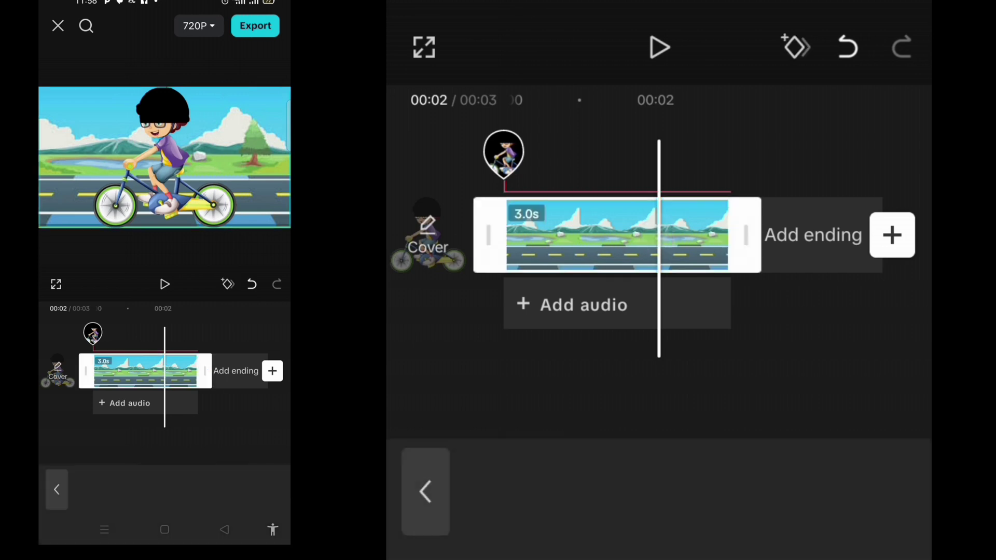
mouse_move(732, 250)
mouse_down()
mouse_move(788, 251)
mouse_move(693, 275)
mouse_move(718, 240)
mouse_move(816, 244)
mouse_move(596, 293)
mouse_up()
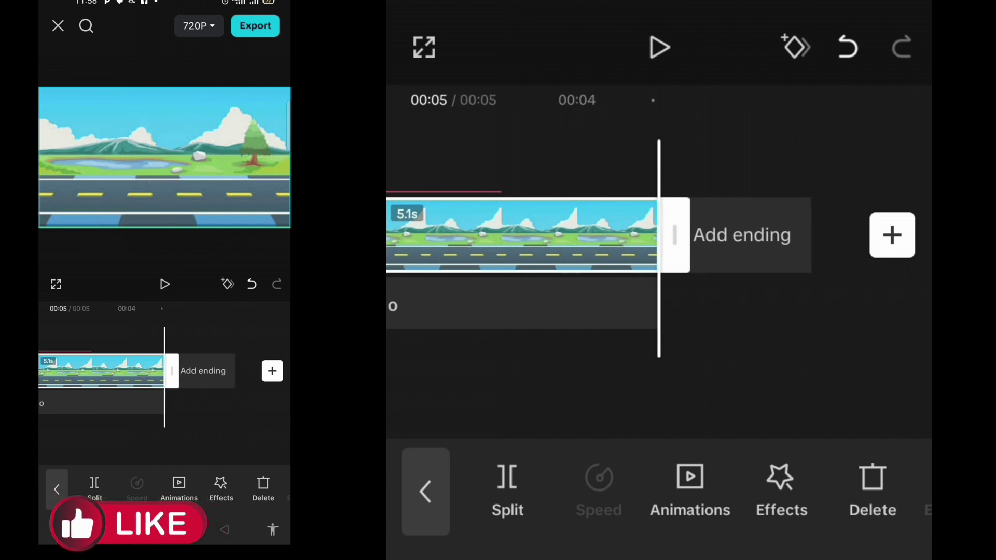
drag(685, 325, 885, 324)
click(480, 152)
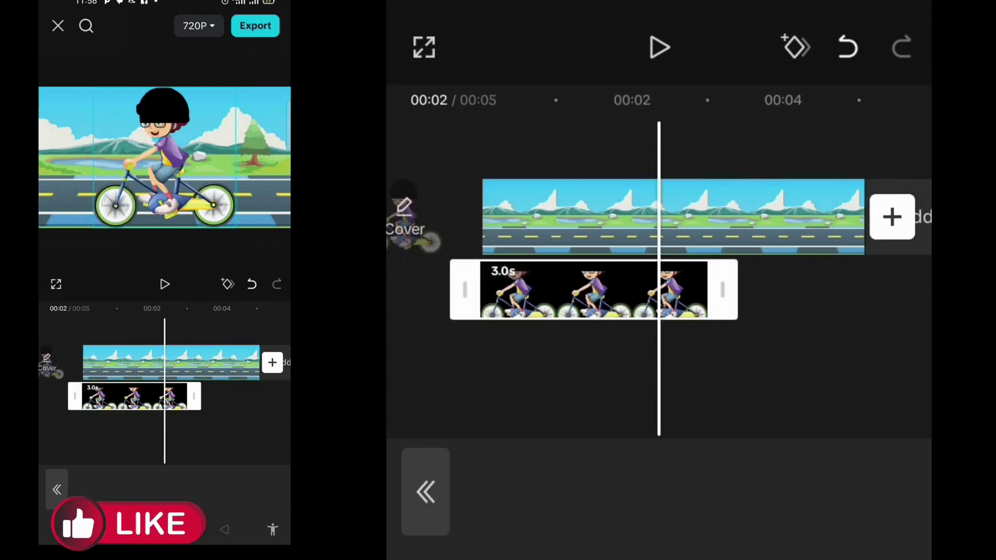
mouse_move(732, 291)
mouse_down()
mouse_move(830, 310)
mouse_move(578, 355)
mouse_up()
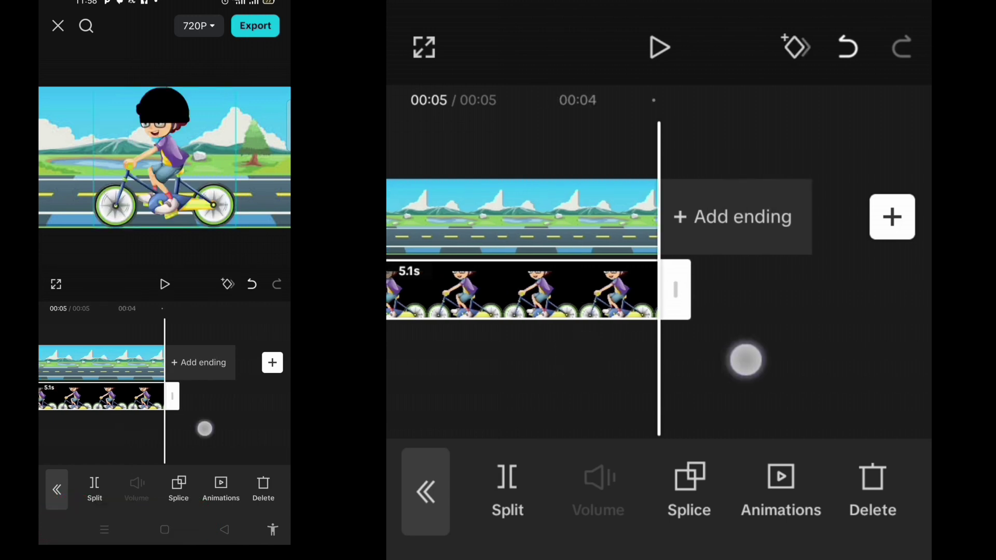
drag(745, 360, 816, 366)
drag(710, 390, 790, 381)
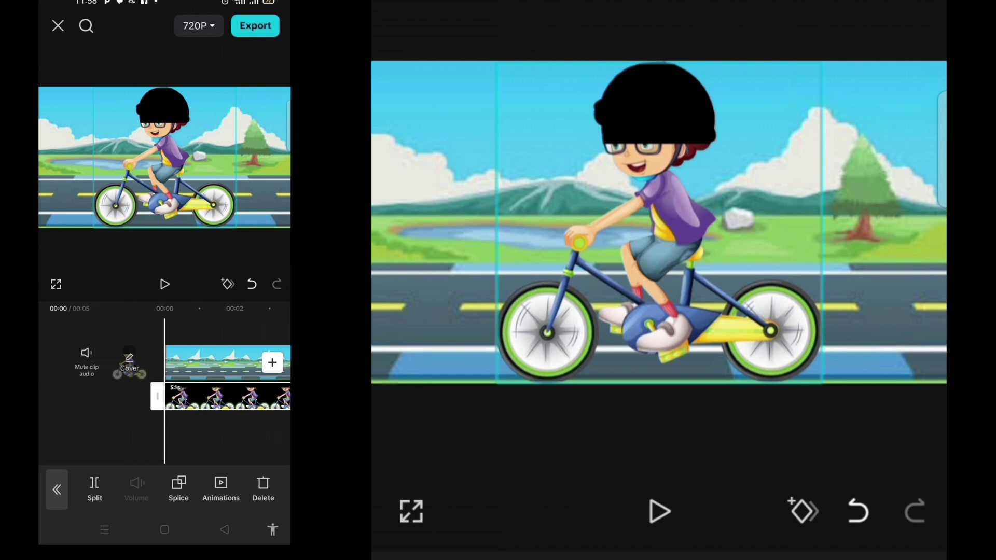
Shrink the cyclist overlay and position it at the frame's right edge
mouse_move(802, 116)
mouse_down()
mouse_move(731, 222)
mouse_move(844, 268)
mouse_up()
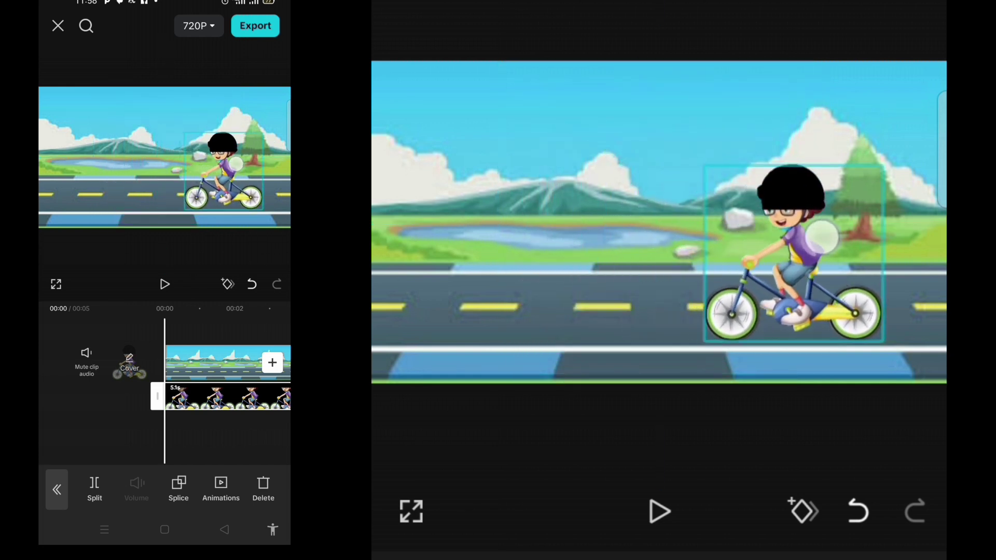
drag(711, 336, 716, 327)
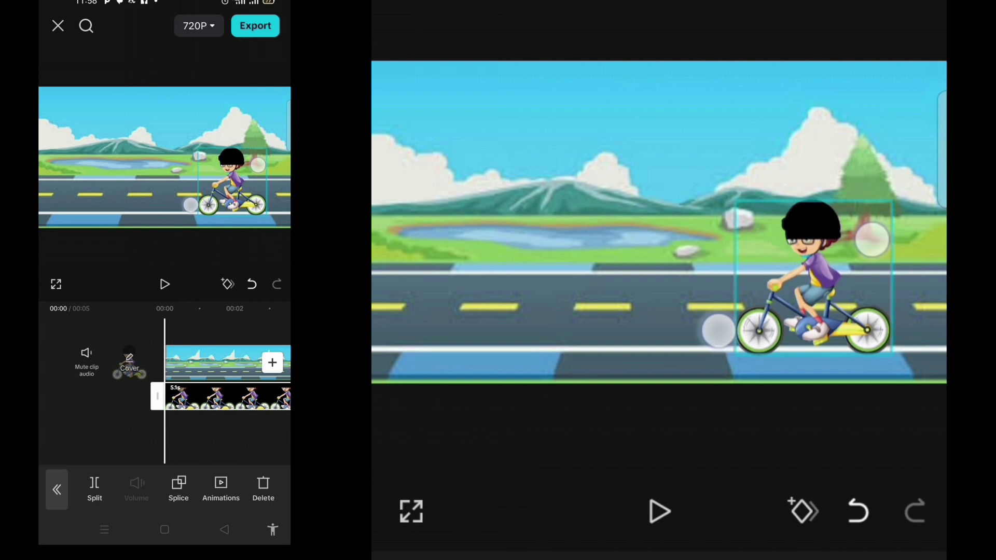
drag(810, 307, 937, 301)
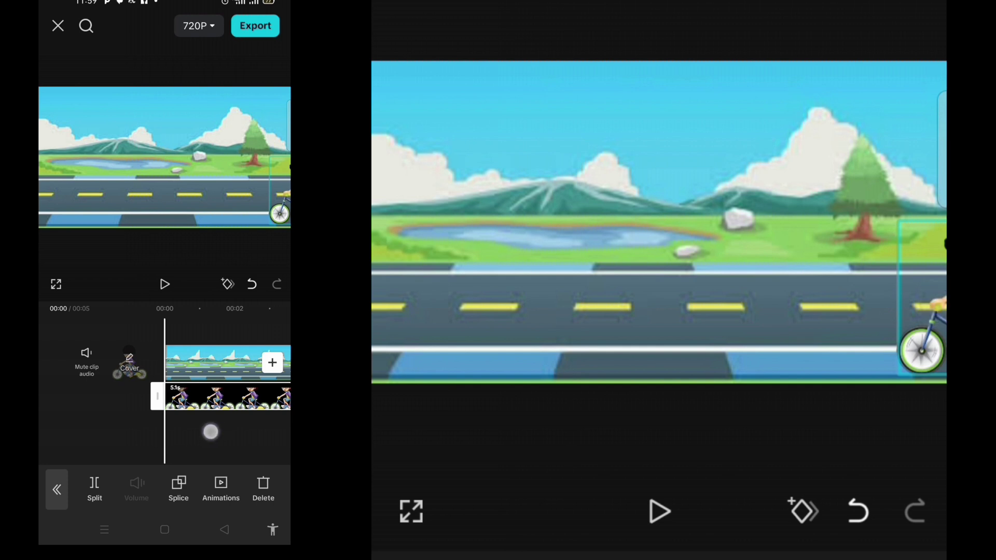
drag(210, 432, 215, 431)
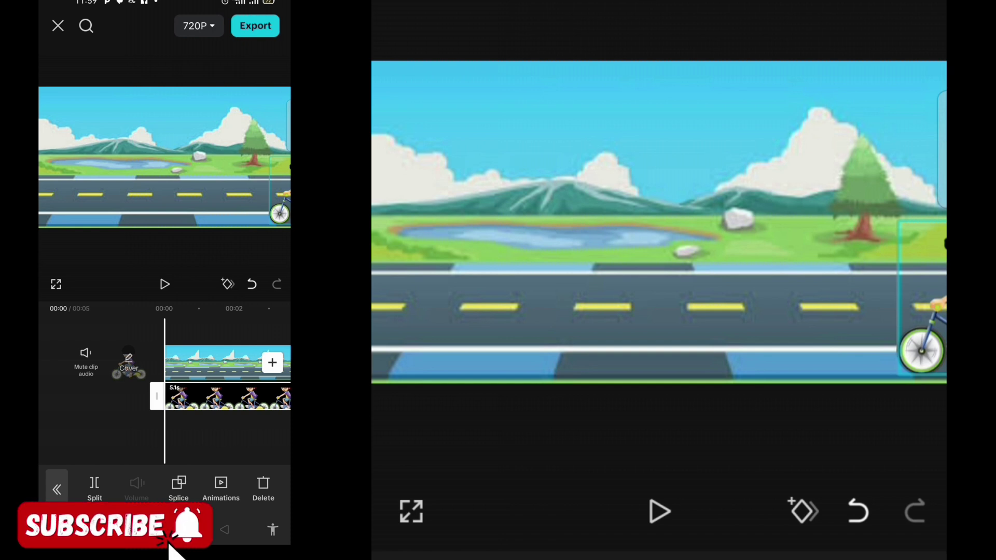
Add a starting keyframe for the cyclist at 00:00 and scrub toward the end
click(790, 518)
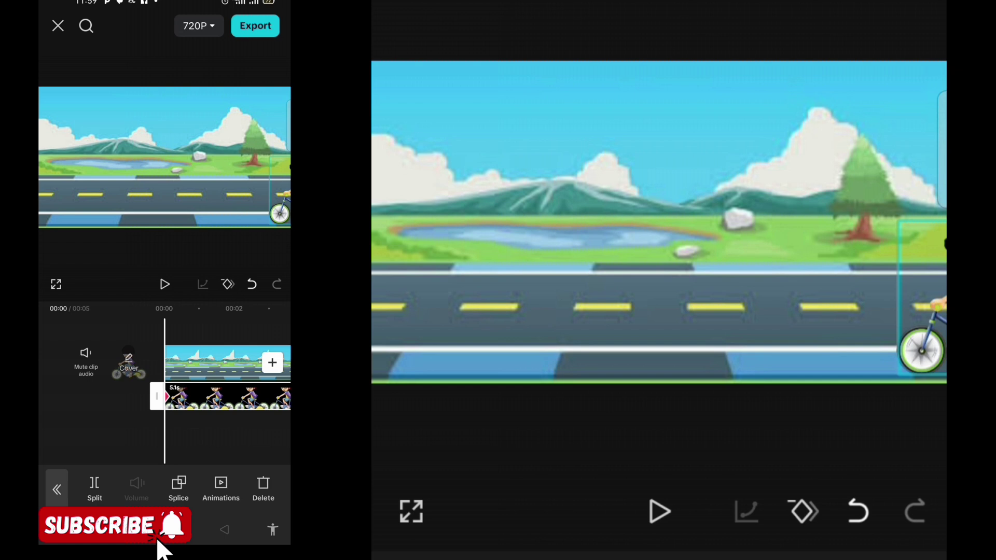
click(249, 444)
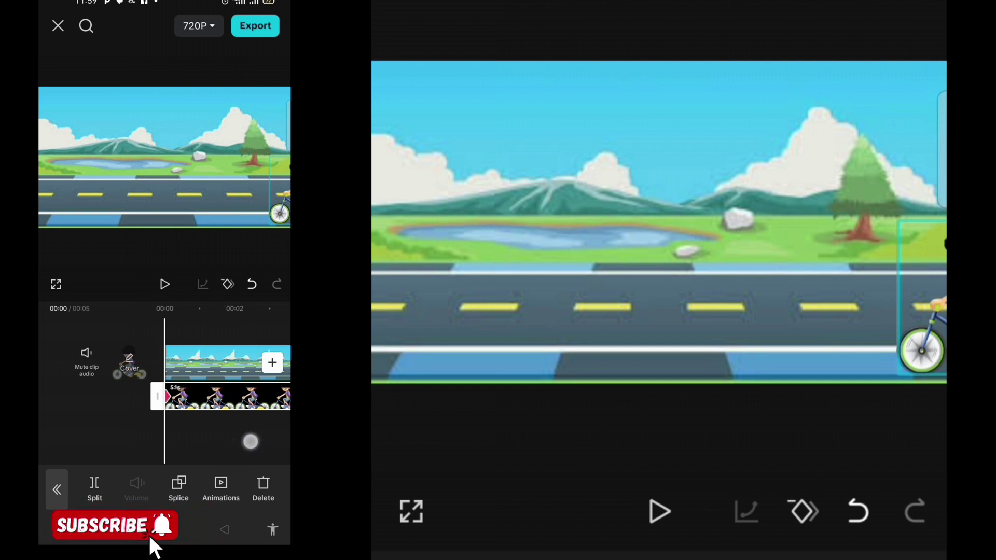
mouse_move(259, 441)
mouse_down()
mouse_move(179, 452)
mouse_move(200, 446)
mouse_up()
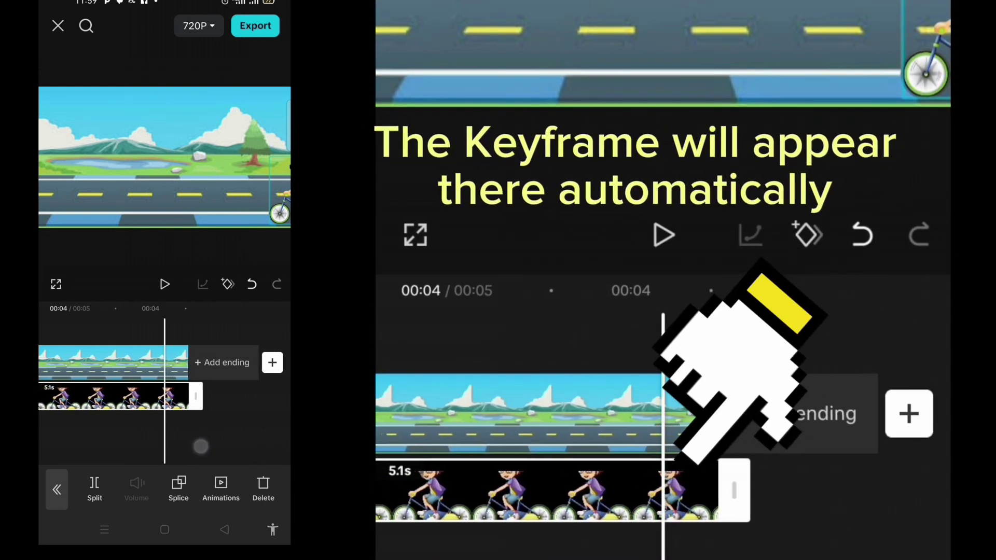